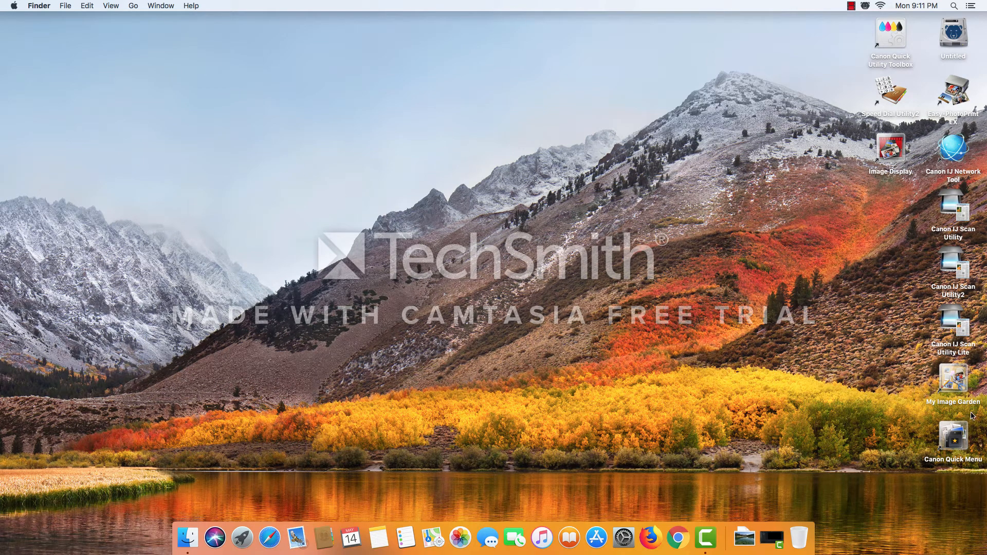
Create a new disc label on the Standard 120mm disc with small inner circle.
double_click(953, 382)
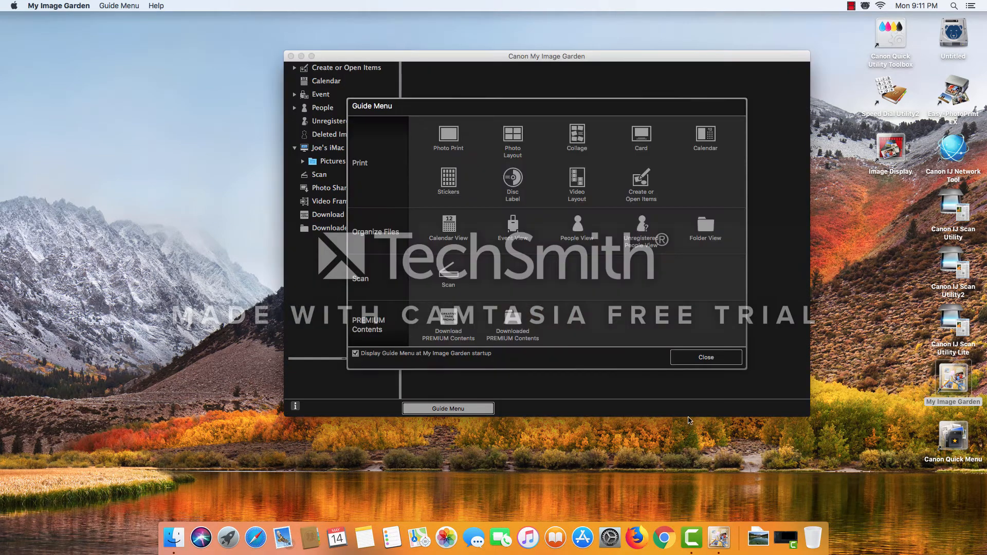
click(516, 182)
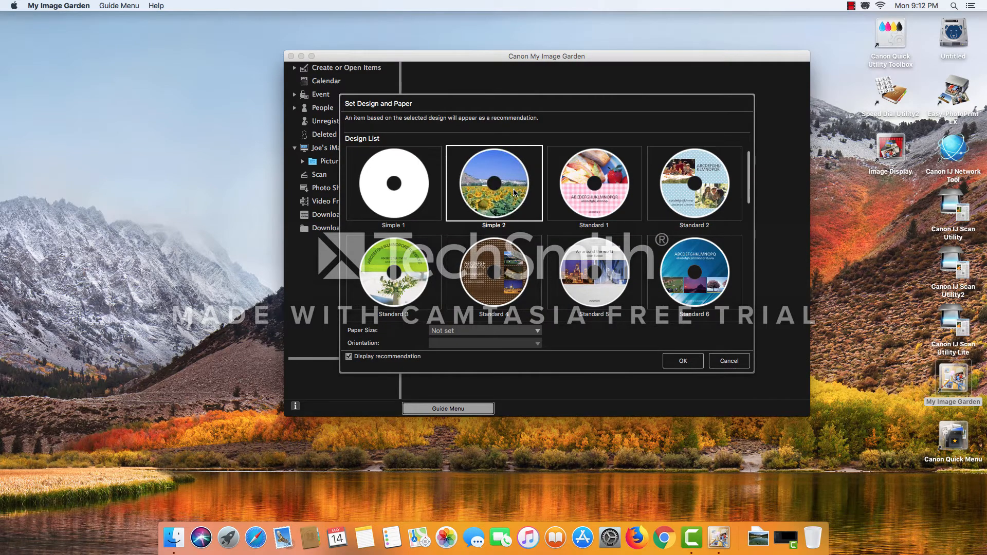
click(532, 332)
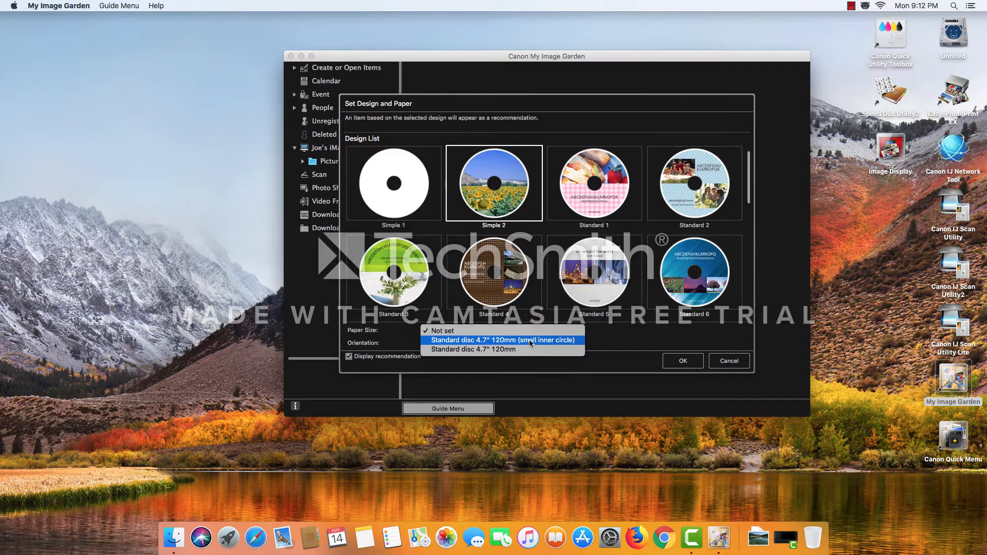
click(530, 341)
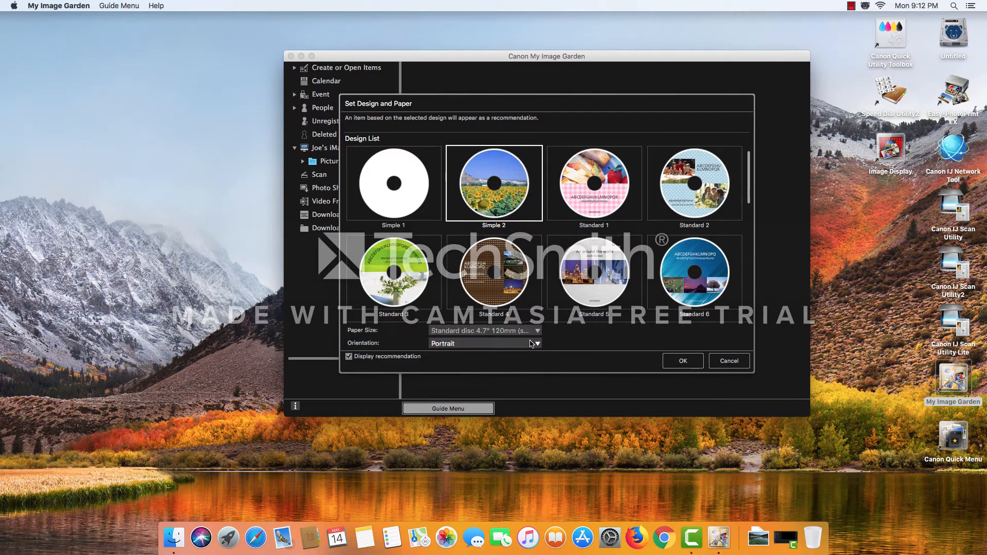
click(685, 361)
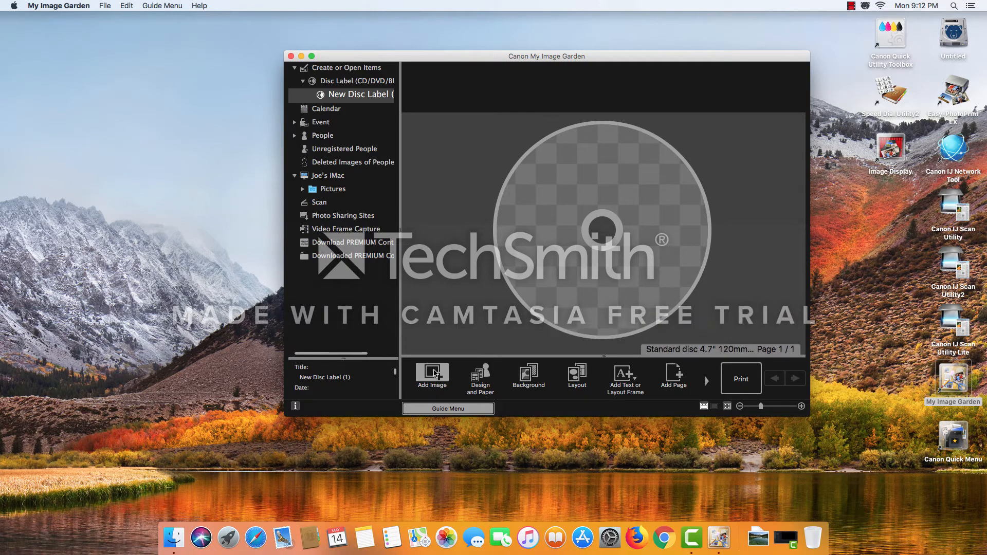
Add original_sample_2.JPG from Downloads and place it to fill the whole disc.
click(435, 373)
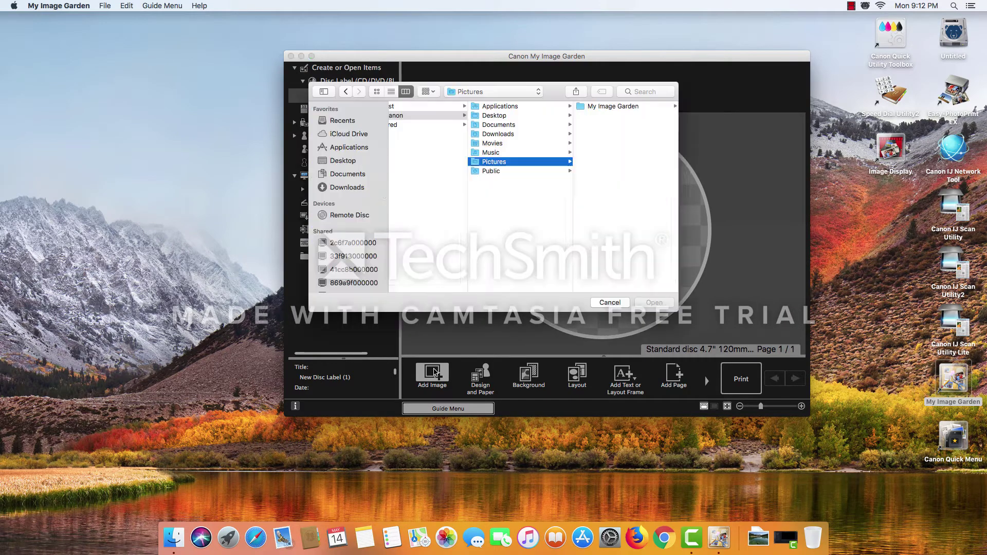
click(510, 134)
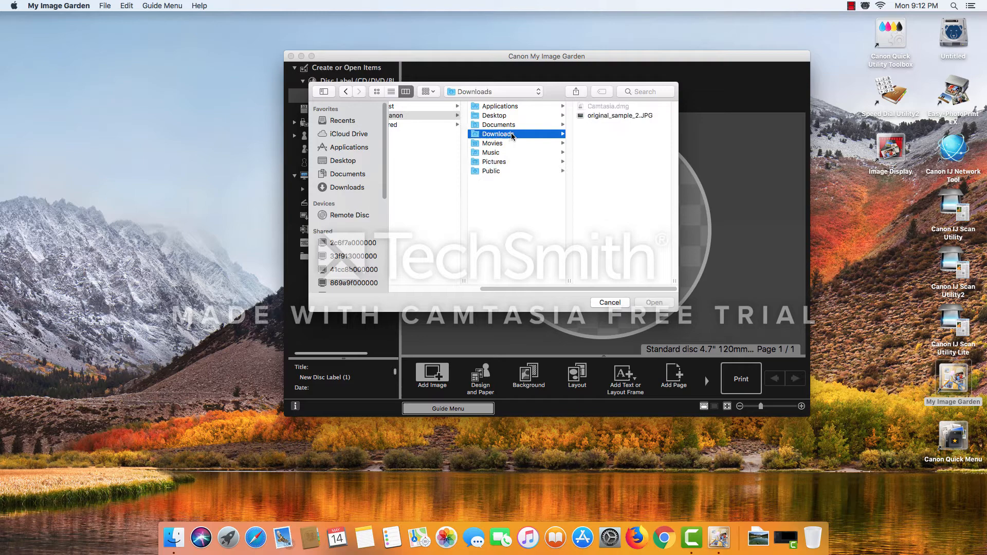
click(617, 115)
click(653, 304)
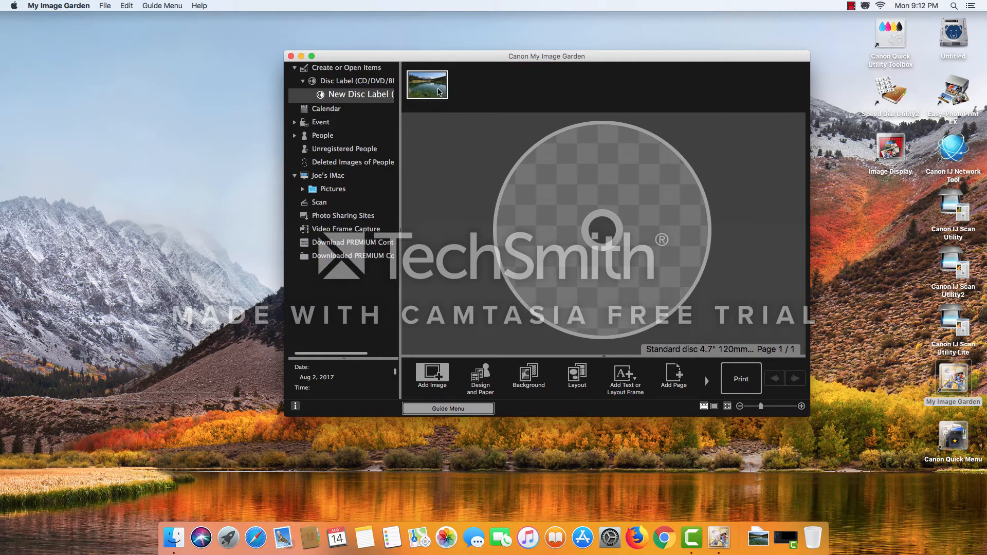
drag(423, 87, 561, 176)
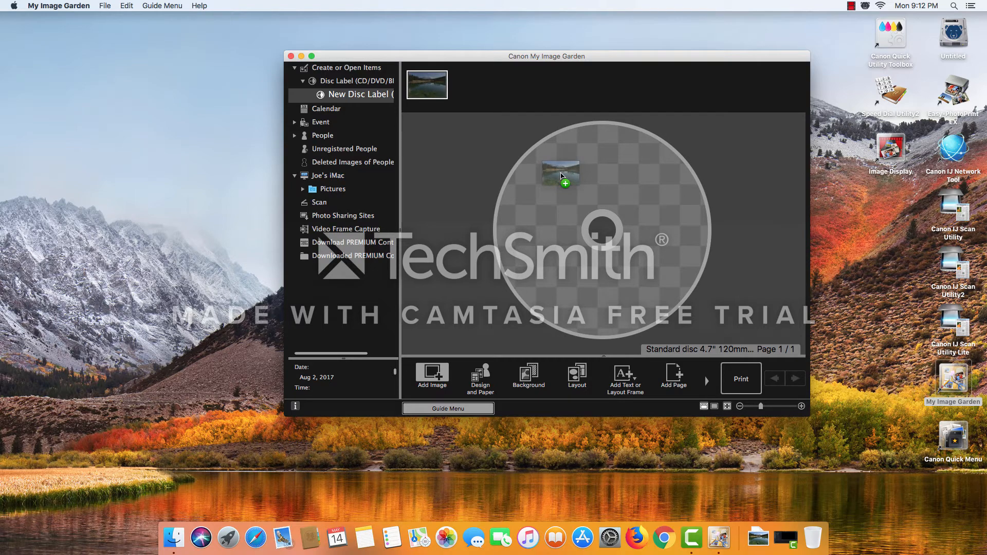
drag(562, 176, 571, 178)
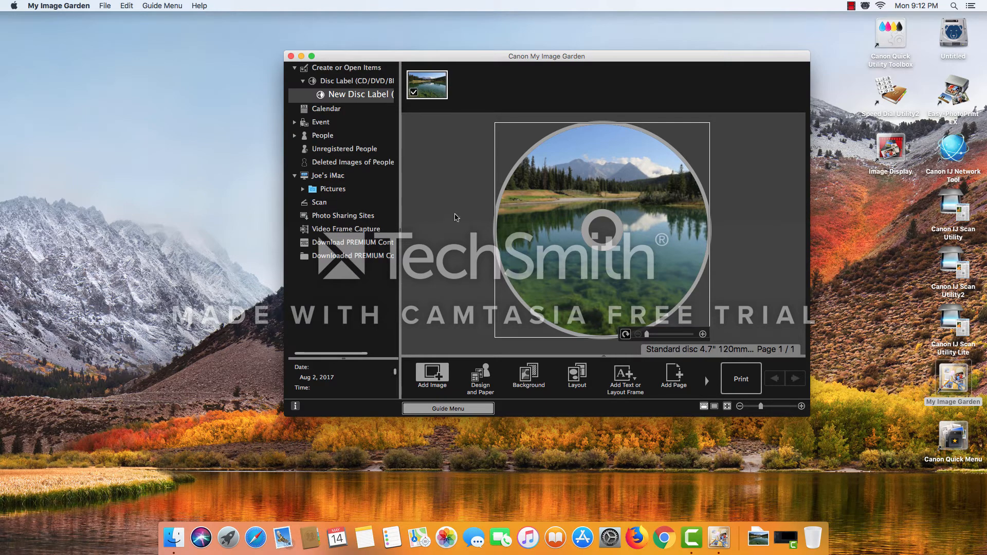
Rename the New Disc Label (1) project to Landscape.
right_click(354, 95)
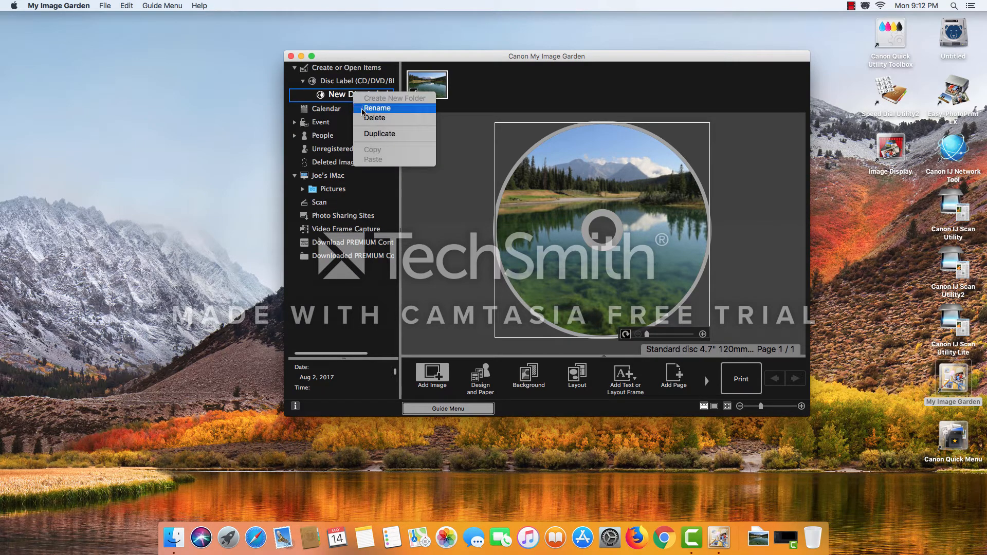
click(362, 109)
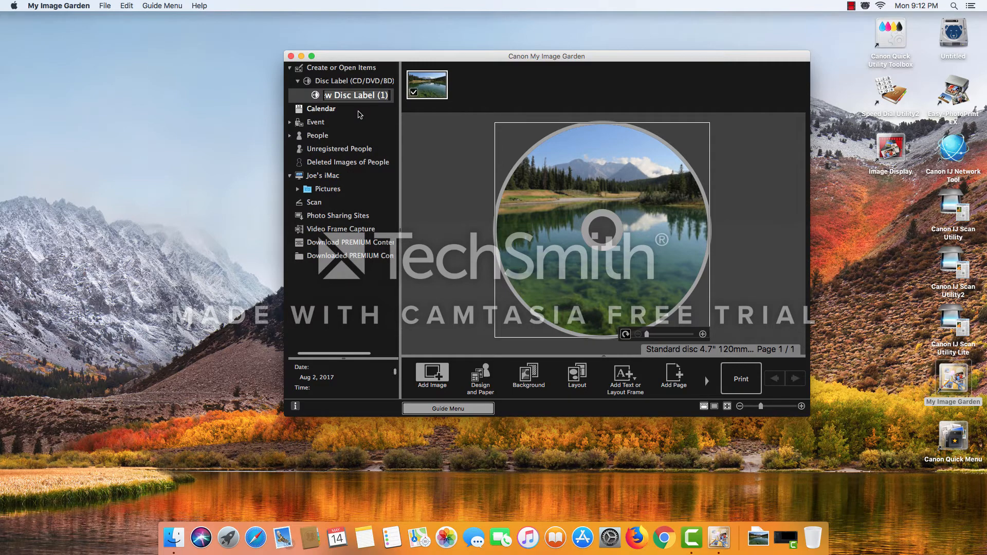
text(Landsca)
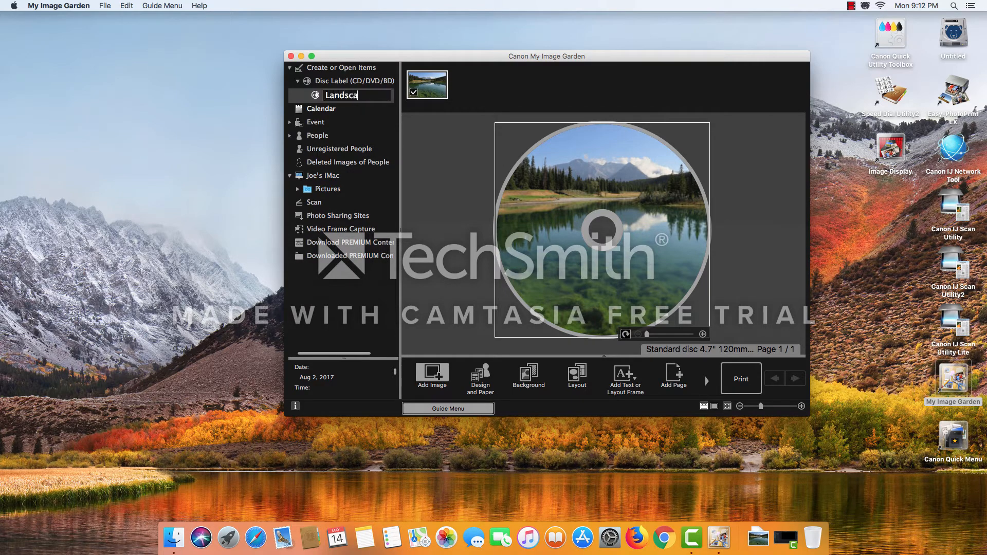
text(pe)
key(Return)
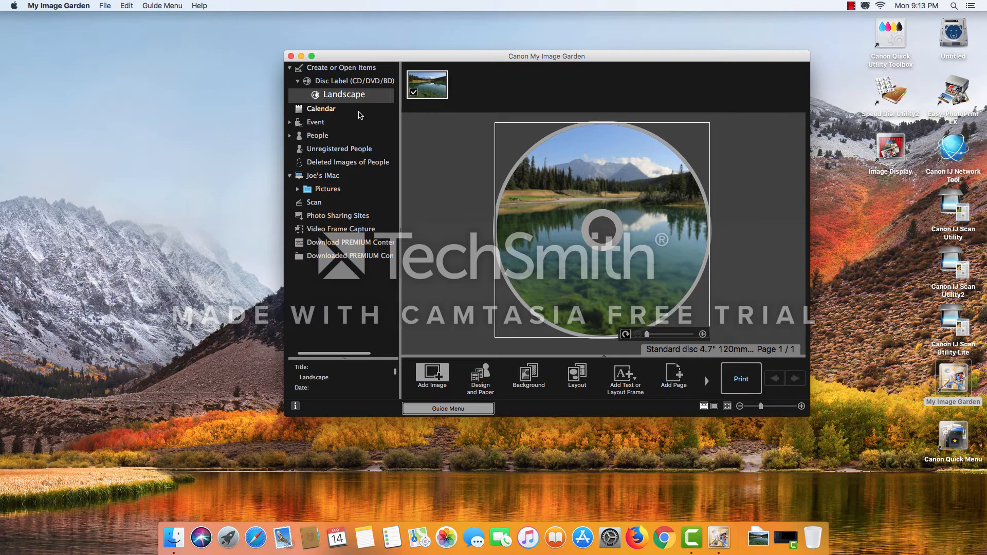
click(55, 7)
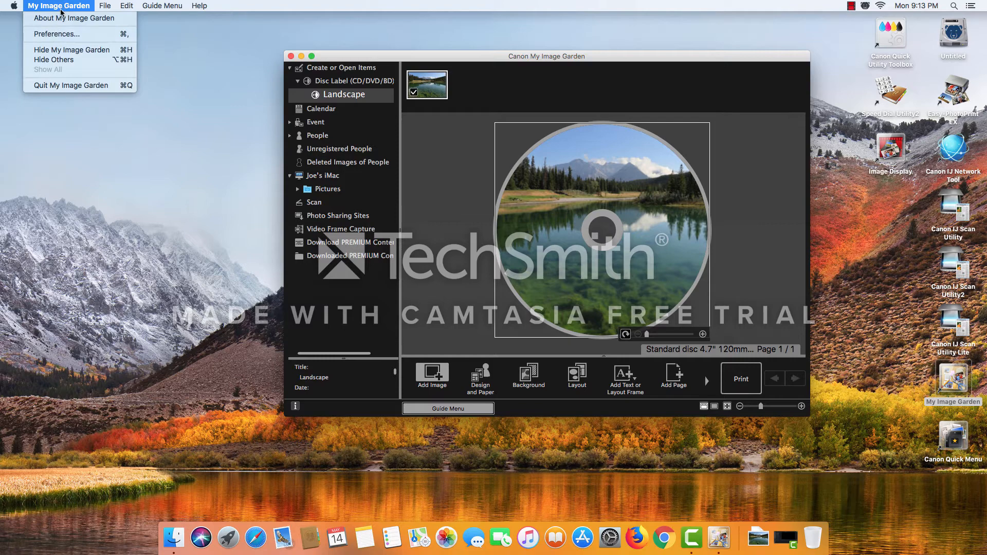
click(65, 35)
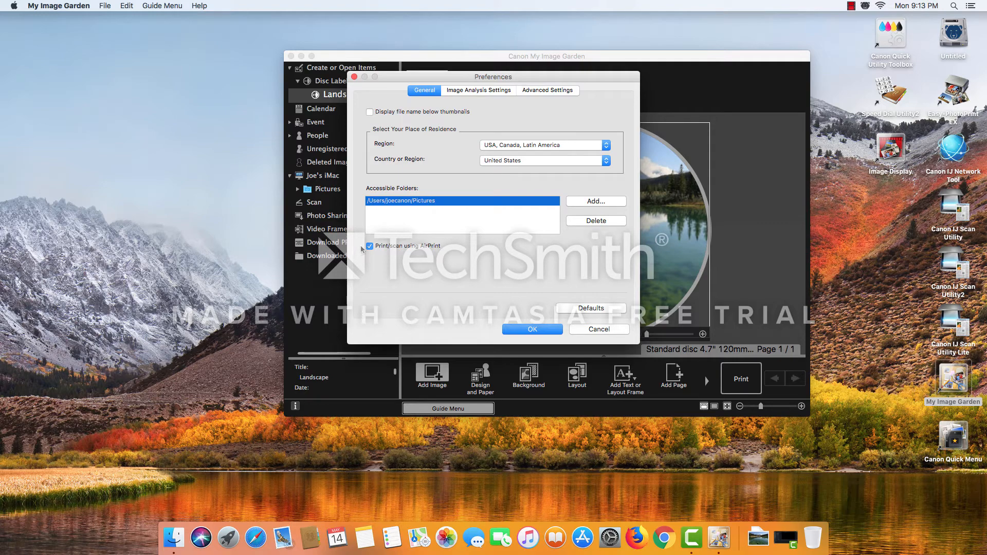
Show the full print options for the label and keep the paper size at 120x120mm.
click(533, 330)
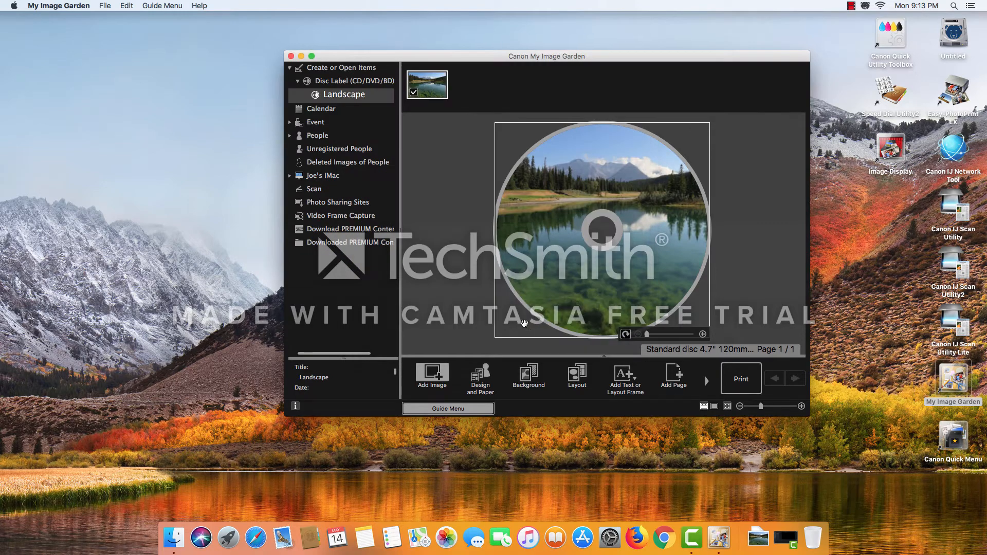
click(737, 384)
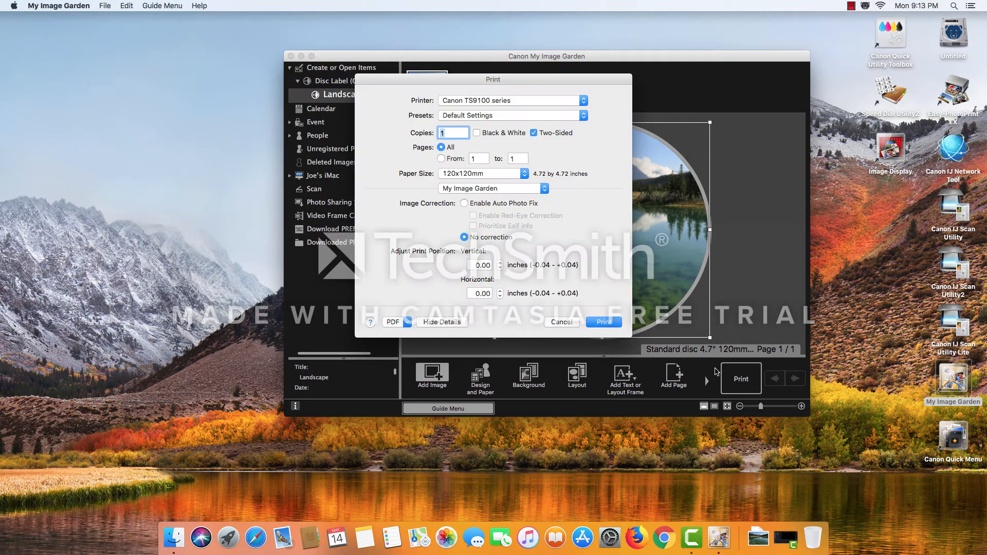
click(441, 322)
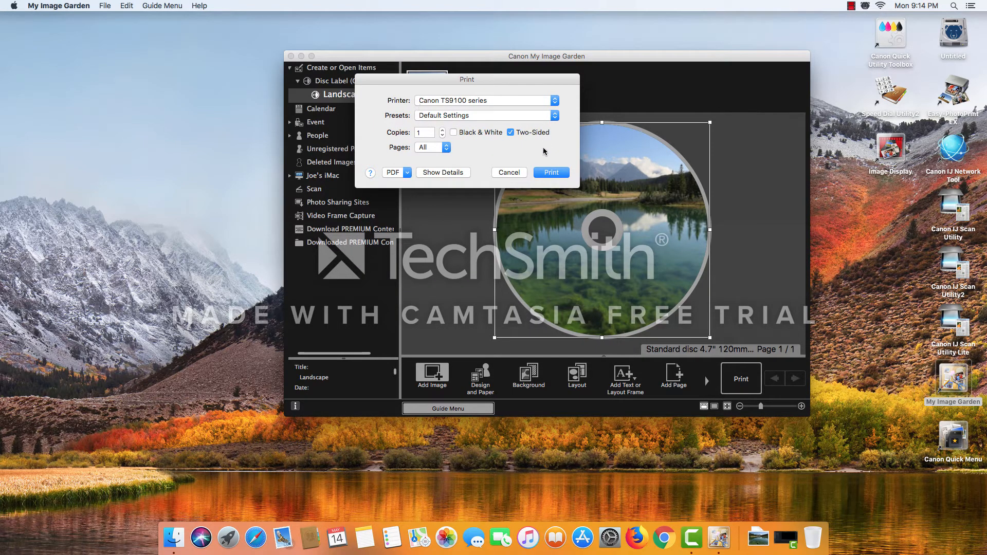
click(442, 174)
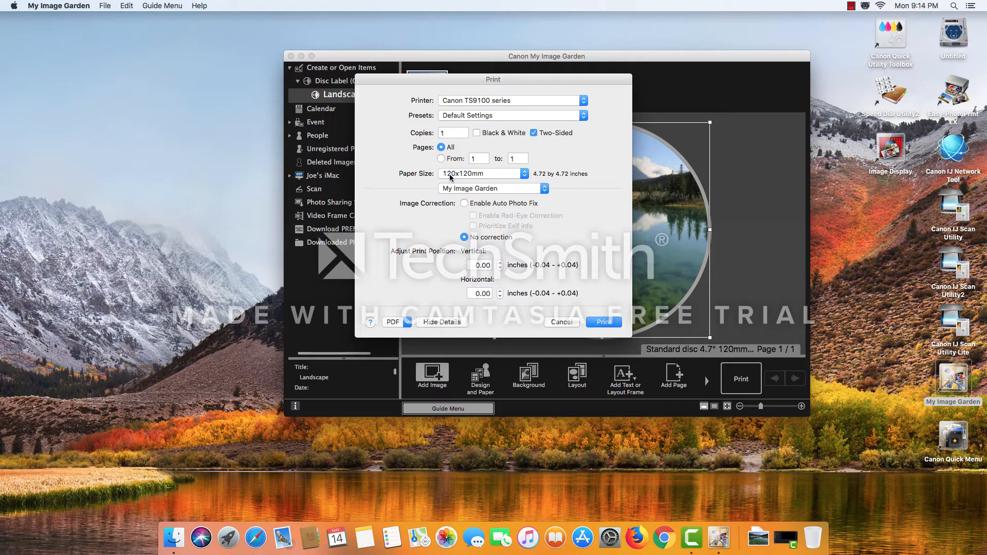
click(496, 174)
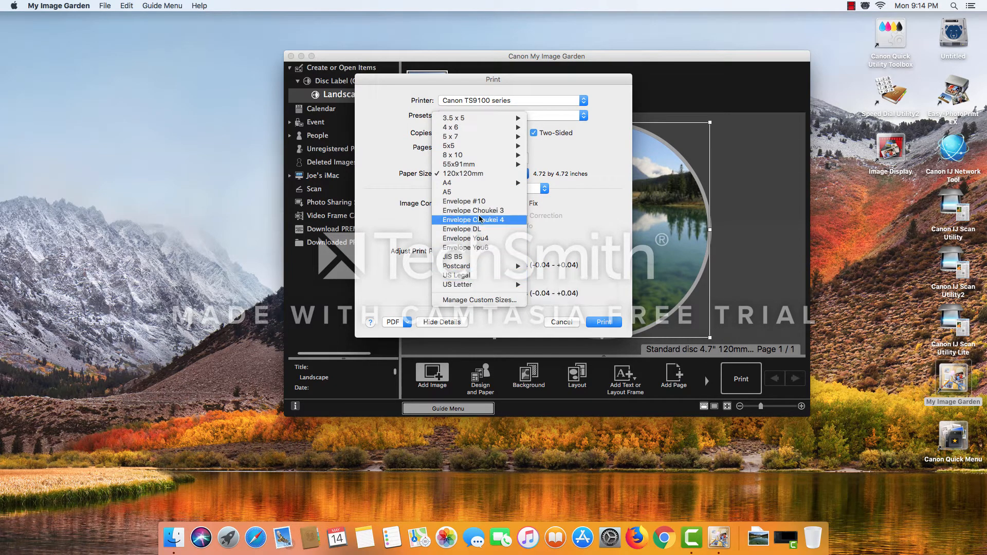
mouse_move(455, 183)
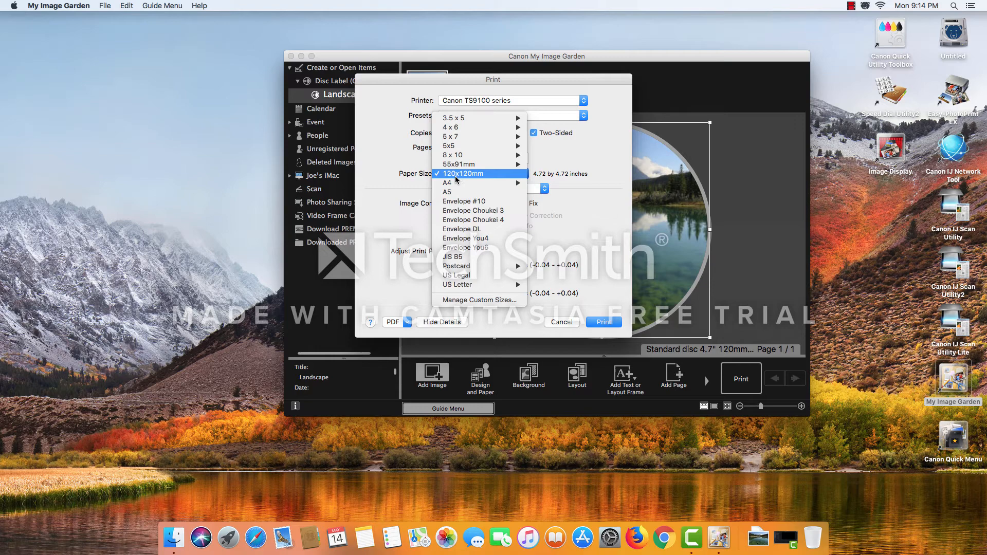
click(455, 177)
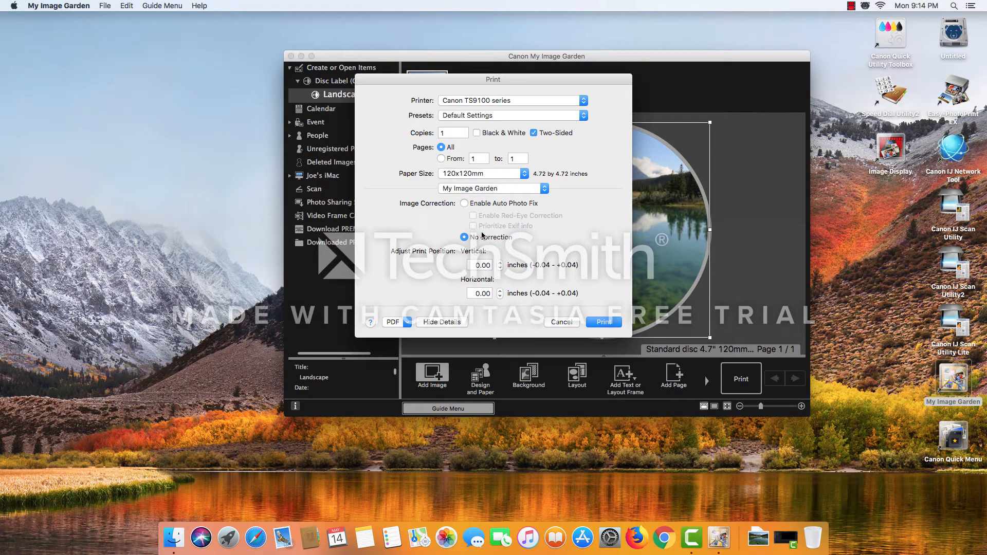
In Media & Quality, feed from the CD-DVD Tray with Disc as media type.
click(502, 189)
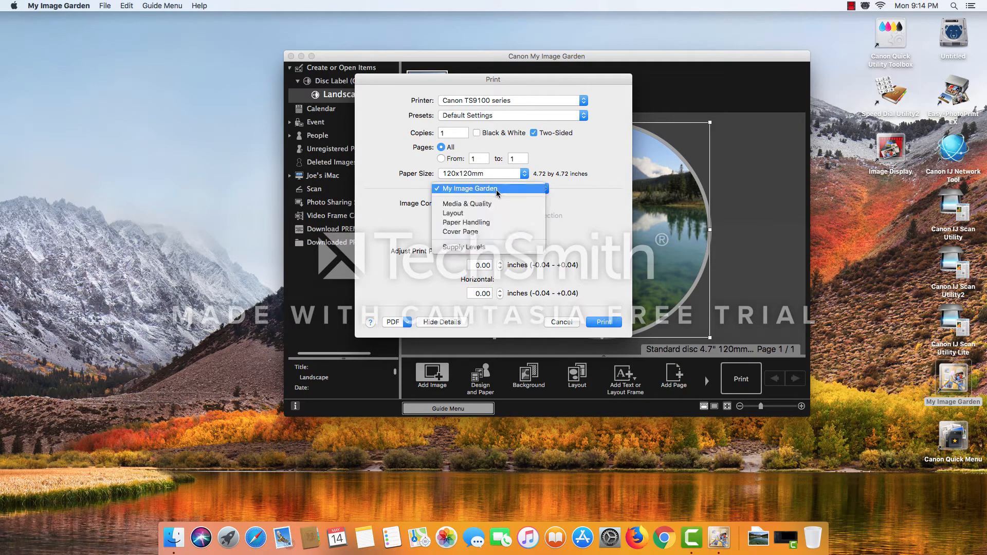
click(493, 205)
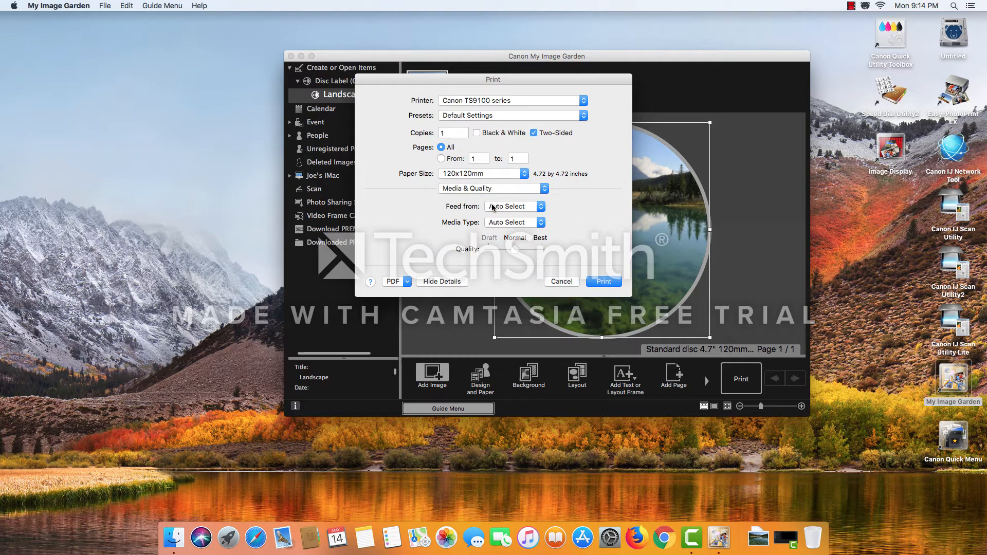
click(490, 207)
click(505, 216)
click(491, 223)
click(494, 231)
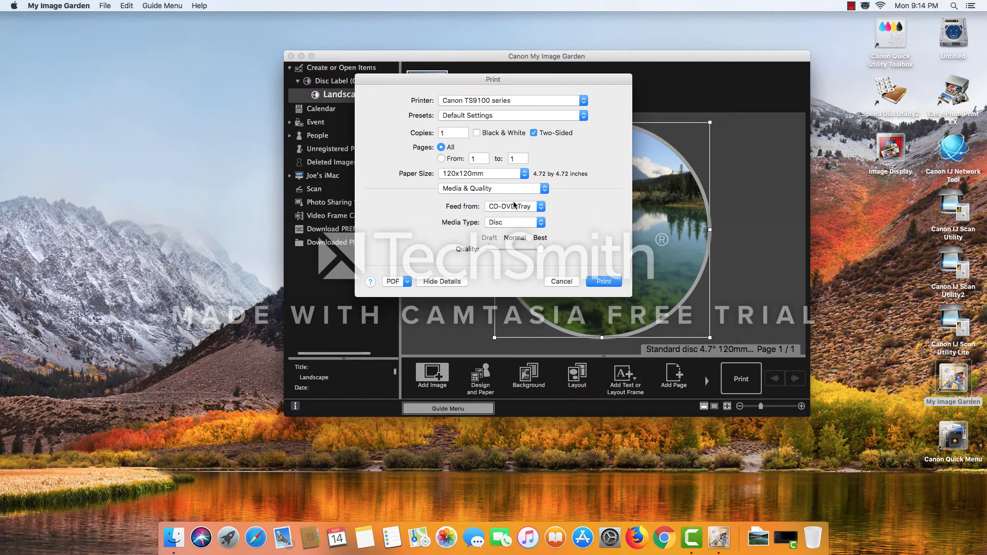
Return to the My Image Garden print options and send the Landscape label to print.
click(493, 188)
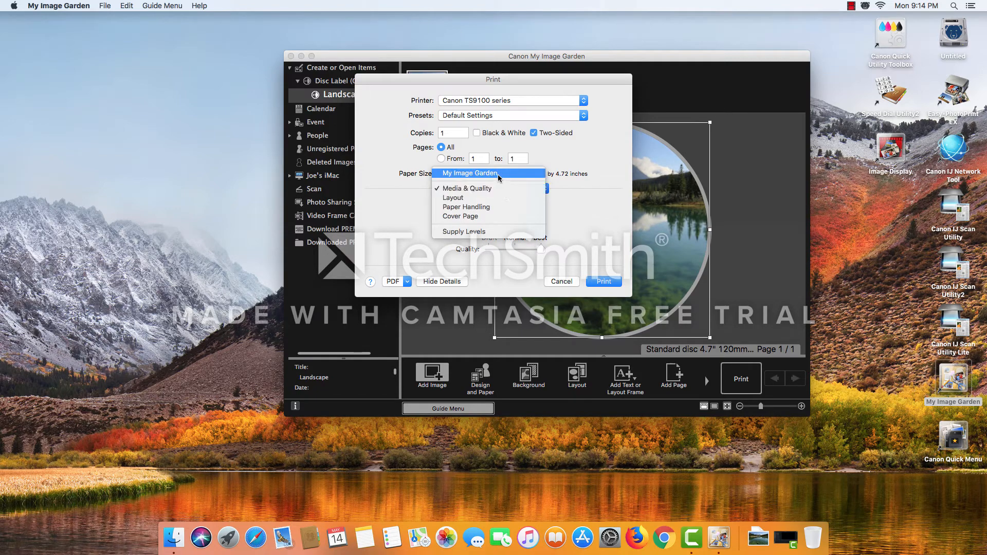
click(469, 173)
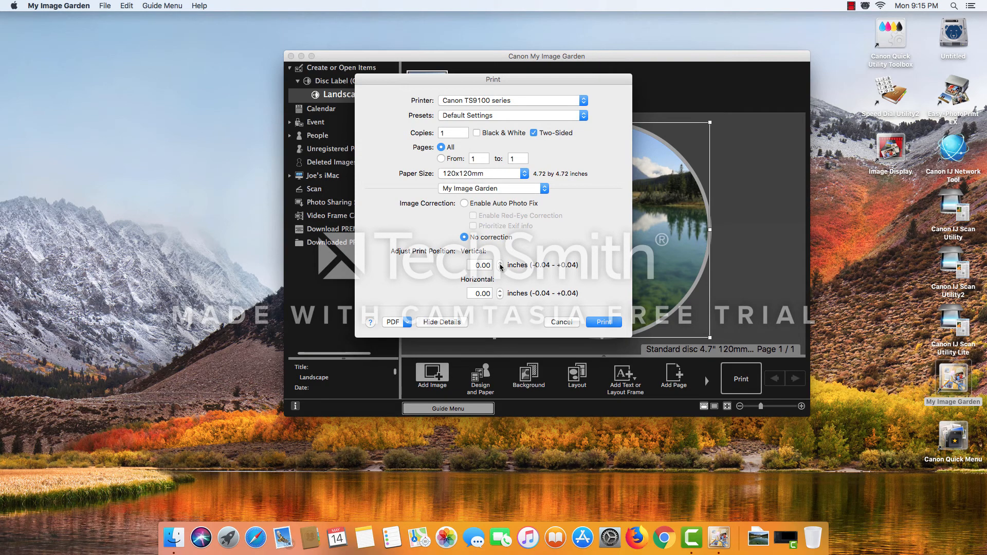
click(604, 323)
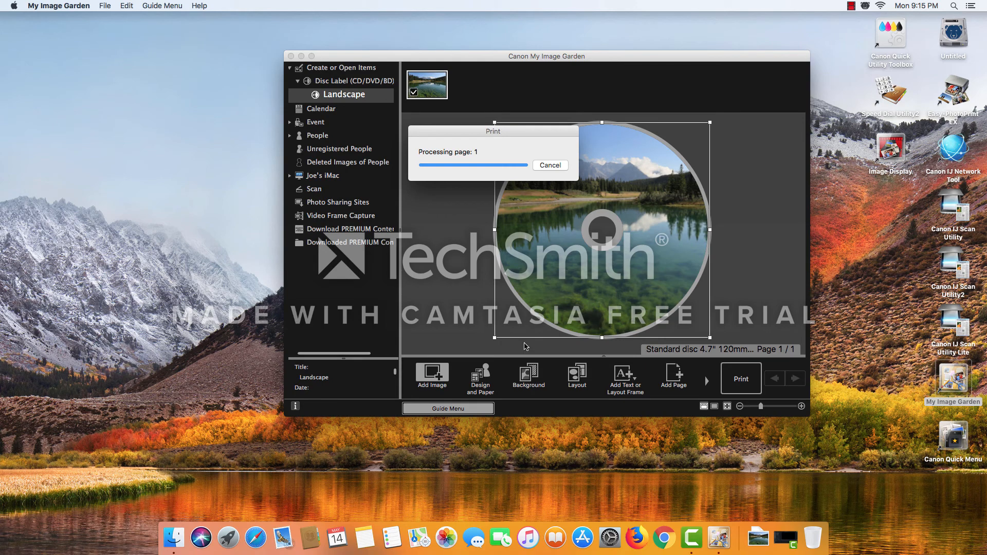